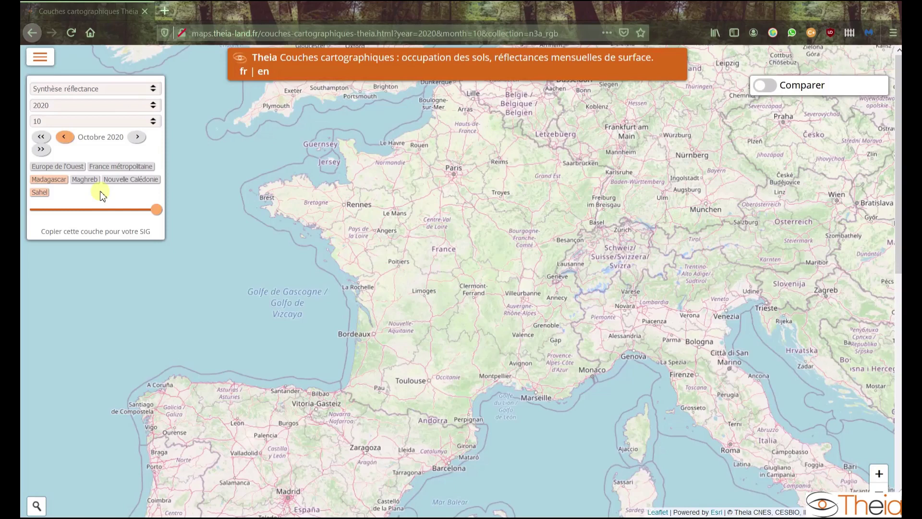
Step: Review the available map products and read the information about the land-cover layer (Occupation des sols)
{"action": "left_click", "coordinate": [153, 89]}
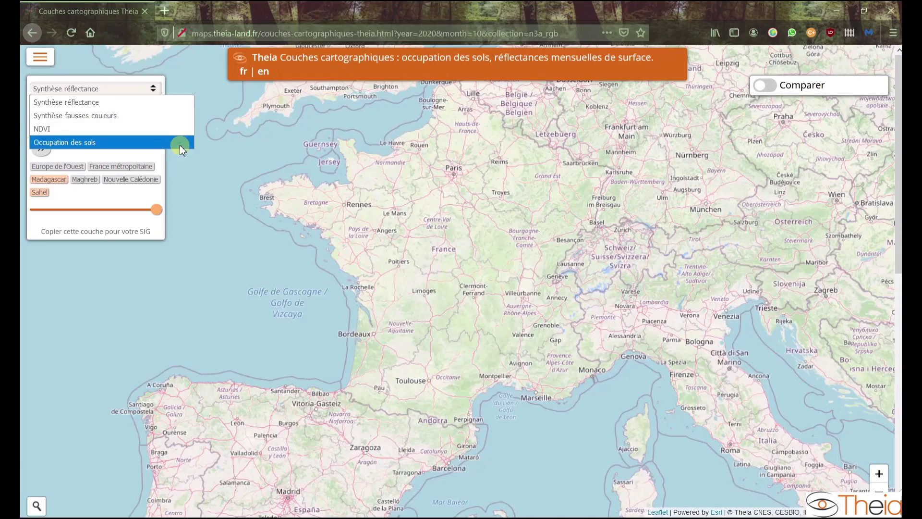
{"action": "left_click", "coordinate": [198, 180]}
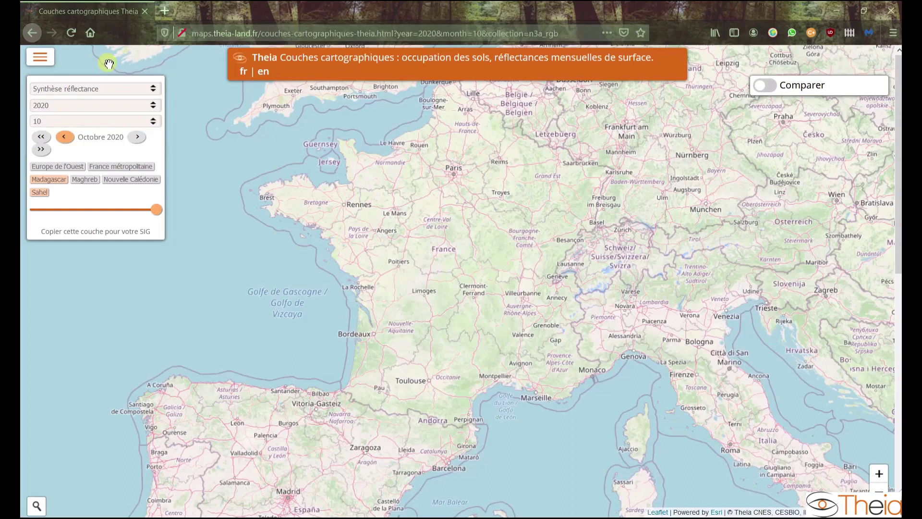
{"action": "left_click", "coordinate": [40, 57]}
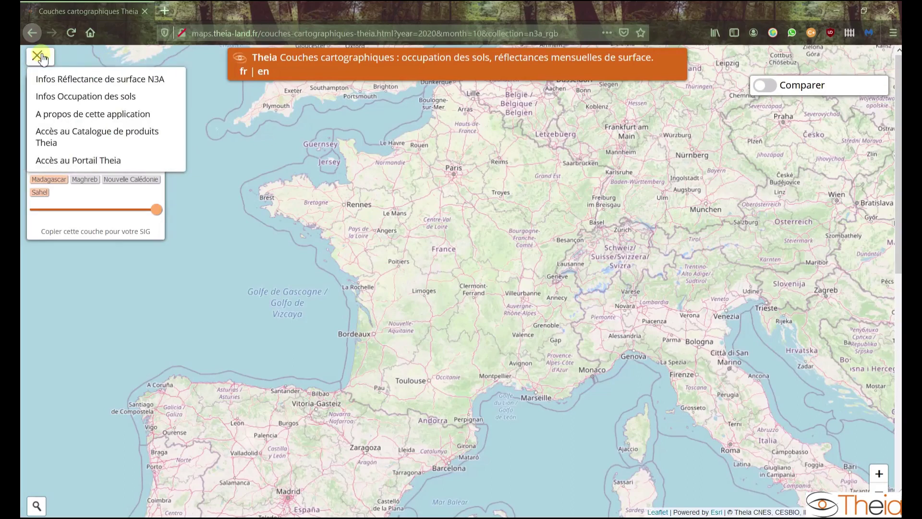
{"action": "left_click", "coordinate": [114, 96]}
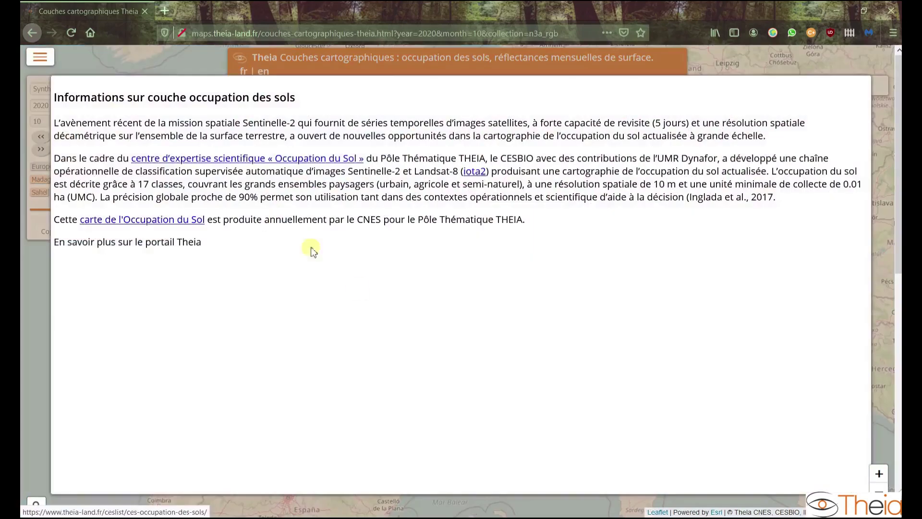
{"action": "left_click", "coordinate": [482, 349]}
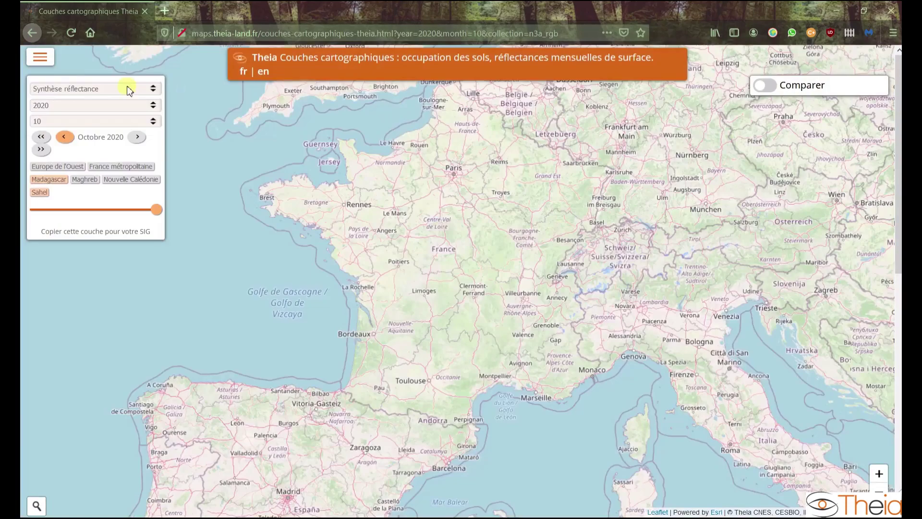
{"action": "left_click", "coordinate": [40, 58]}
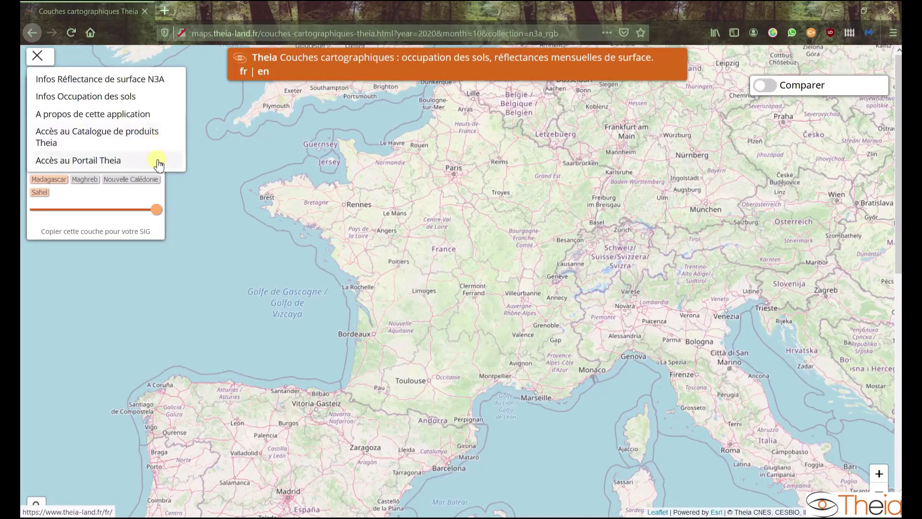
{"action": "left_click", "coordinate": [197, 211]}
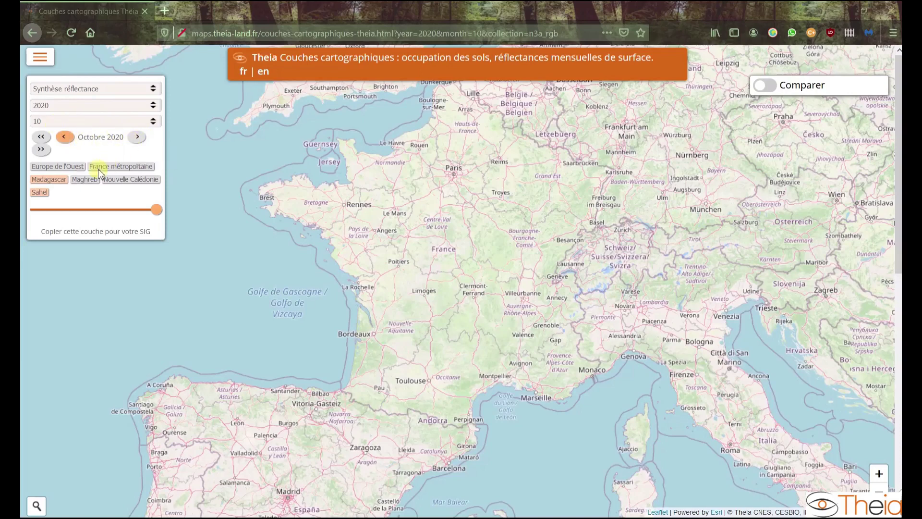
Step: Centre the map on Madagascar and display its 2020 reflectance synthesis for month 05
{"action": "left_click", "coordinate": [46, 194]}
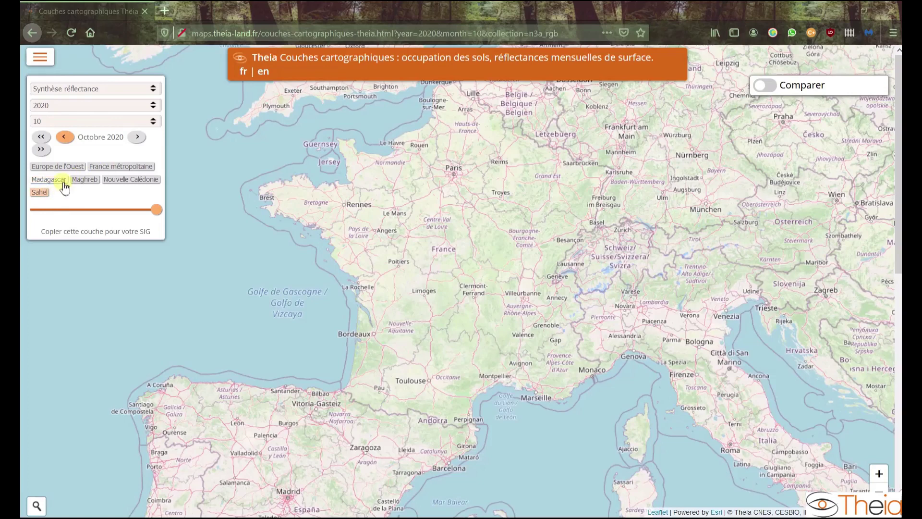
{"action": "left_click", "coordinate": [58, 182]}
{"action": "left_click", "coordinate": [60, 187]}
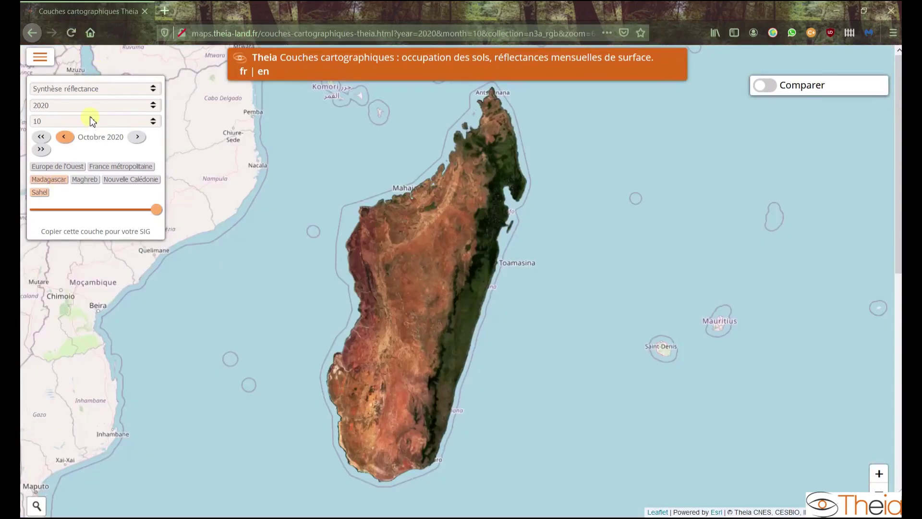
{"action": "left_click", "coordinate": [156, 121]}
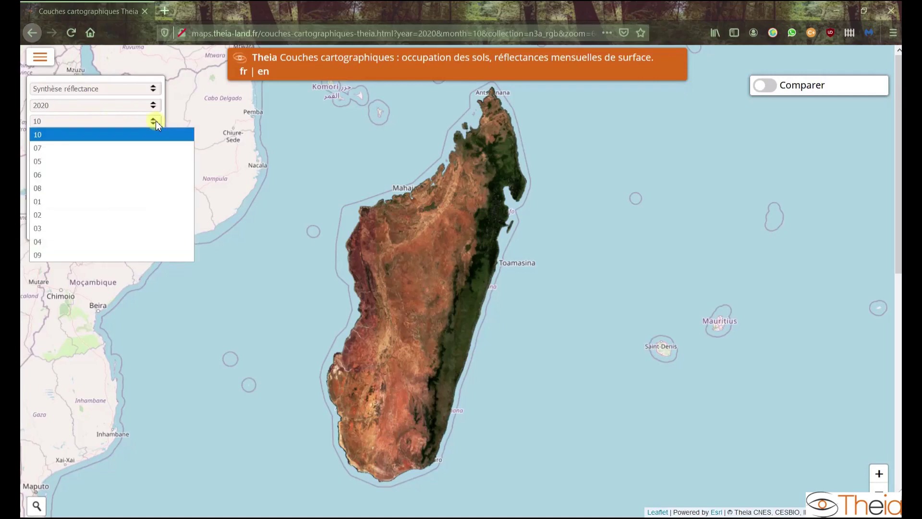
{"action": "left_click", "coordinate": [44, 161]}
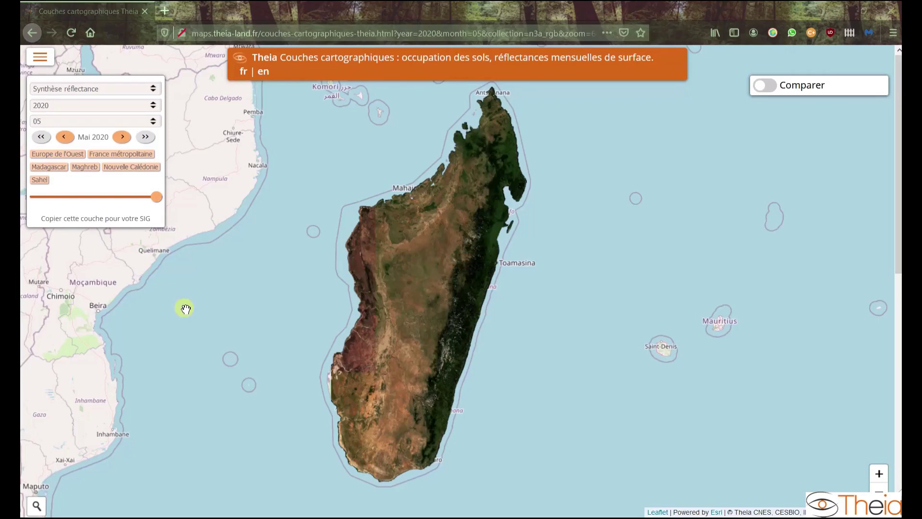
Step: Copy the layer's GIS link and, in QGIS, create a WMS/WMTS connection named MADAGASCAR REFLECTANCE with that URL
{"action": "left_click", "coordinate": [131, 222]}
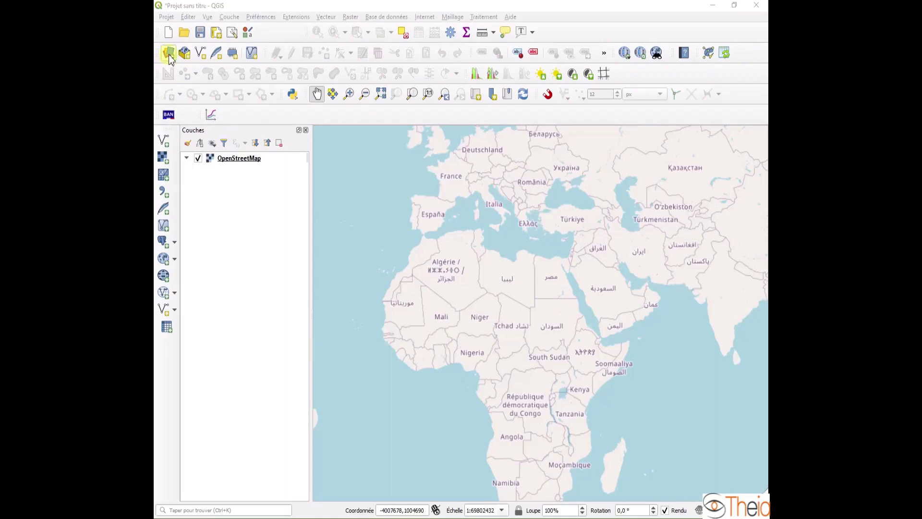
{"action": "left_click", "coordinate": [168, 53]}
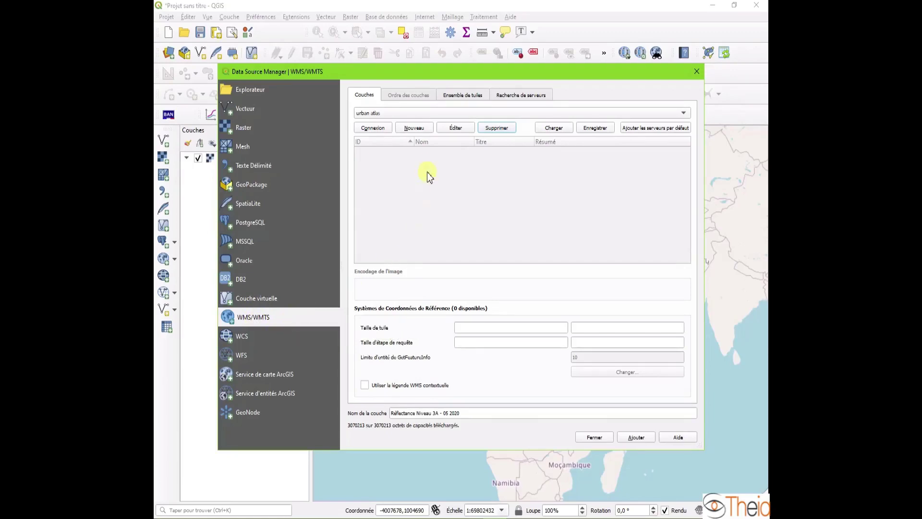
{"action": "left_click", "coordinate": [423, 127]}
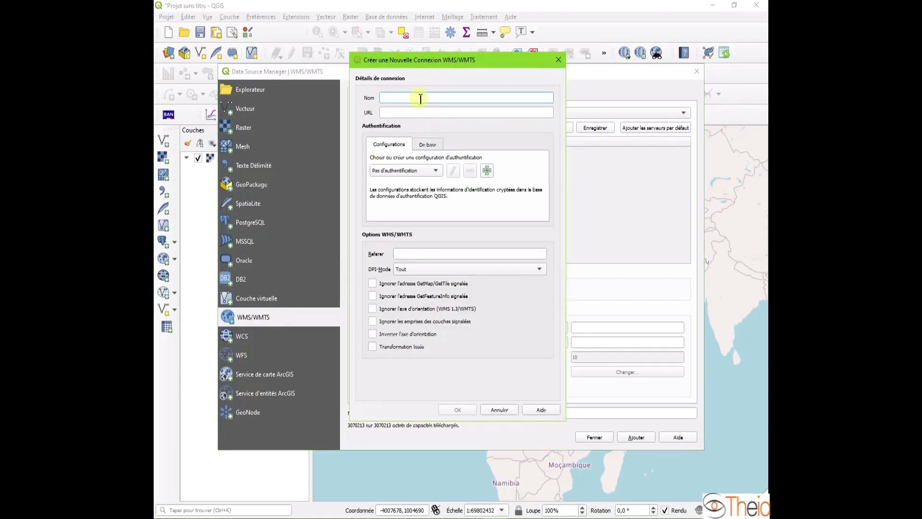
{"action": "type", "text": "MADAGASCAR REFLECTANCE"}
{"action": "left_click", "coordinate": [424, 113]}
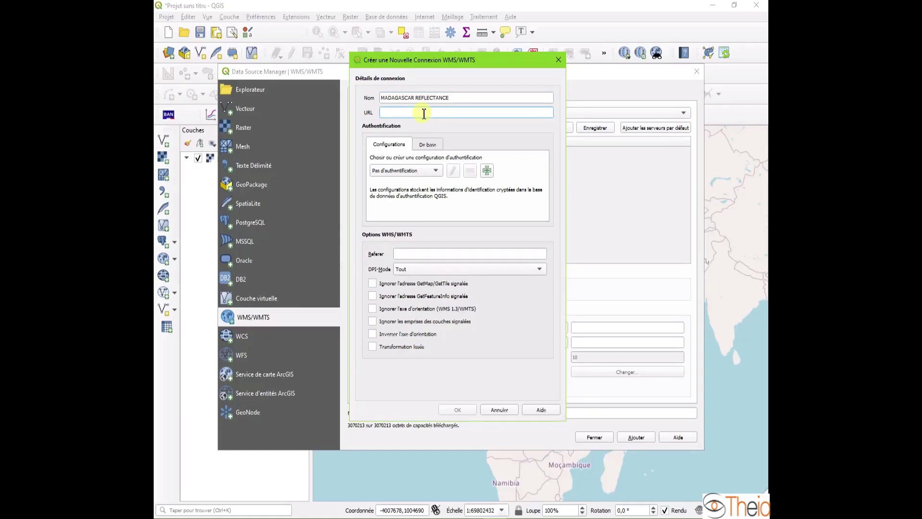
{"action": "key", "text": "ctrl+v"}
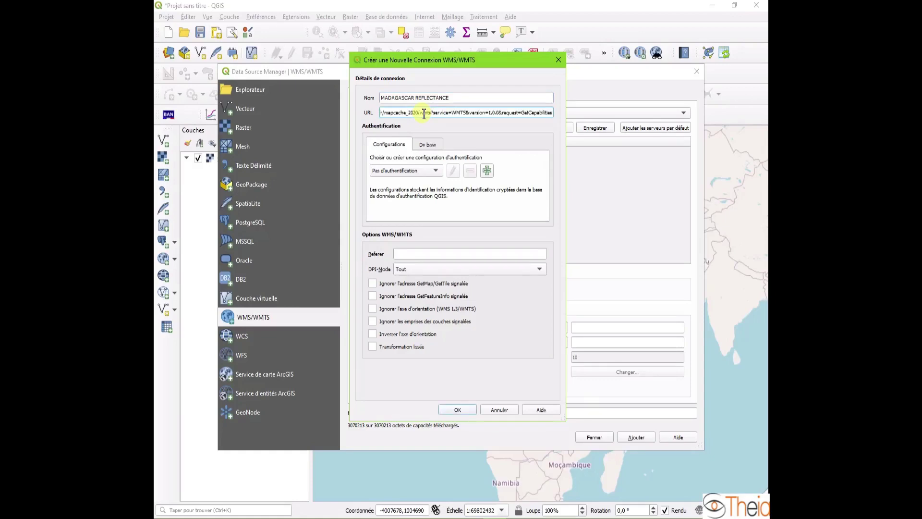
{"action": "left_click", "coordinate": [457, 410]}
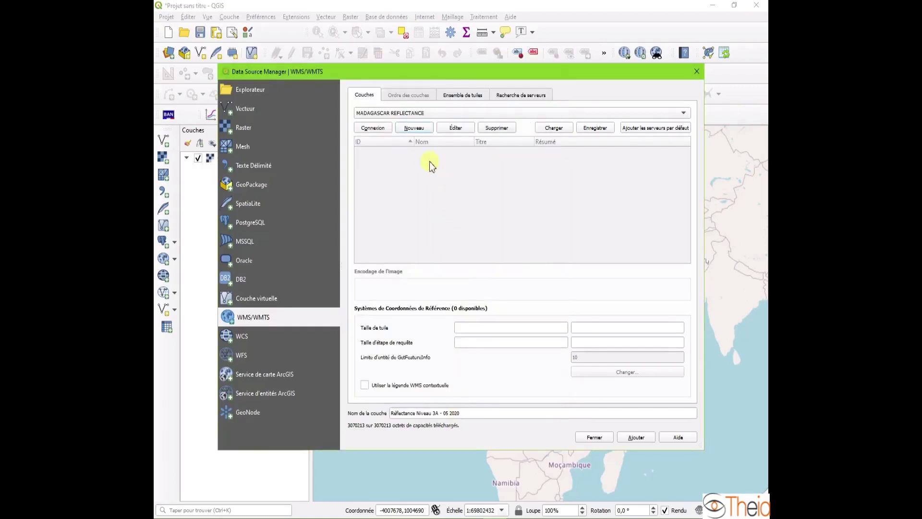
Step: Connect to the MADAGASCAR REFLECTANCE service and add the n3a_2020_05 tile set to the project
{"action": "left_click", "coordinate": [376, 128]}
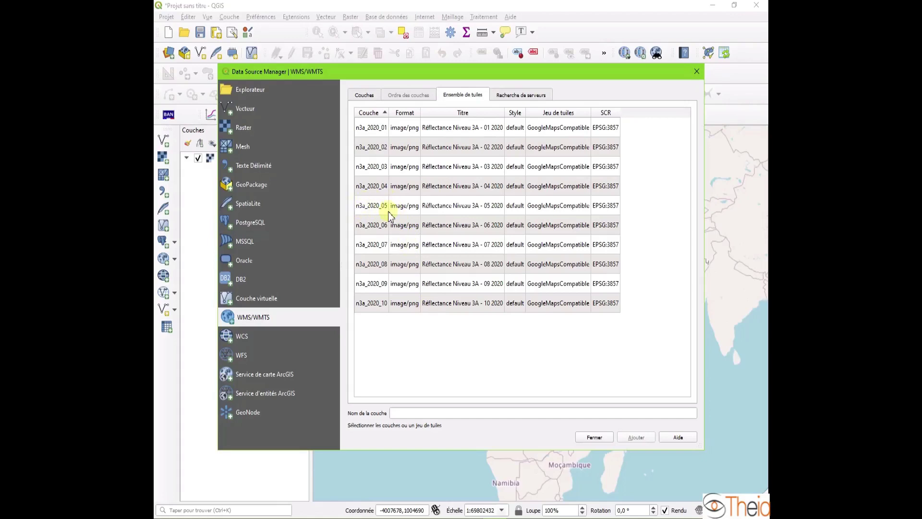
{"action": "left_click_drag", "start_coordinate": [391, 113], "coordinate": [453, 112]}
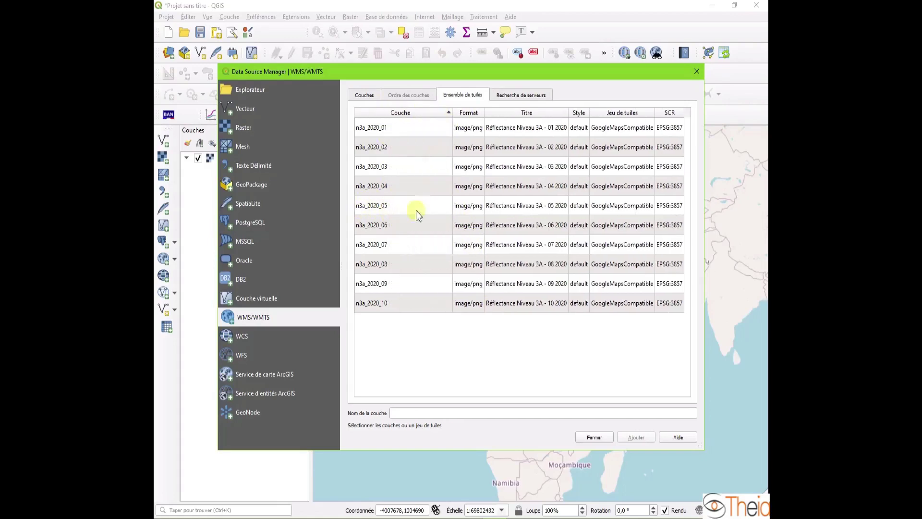
{"action": "left_click", "coordinate": [390, 206]}
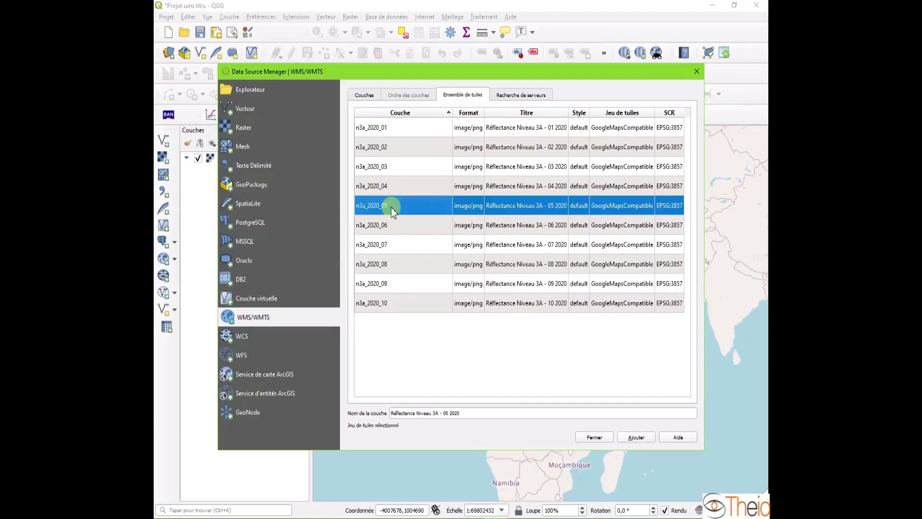
{"action": "left_click", "coordinate": [636, 437]}
{"action": "left_click", "coordinate": [600, 439]}
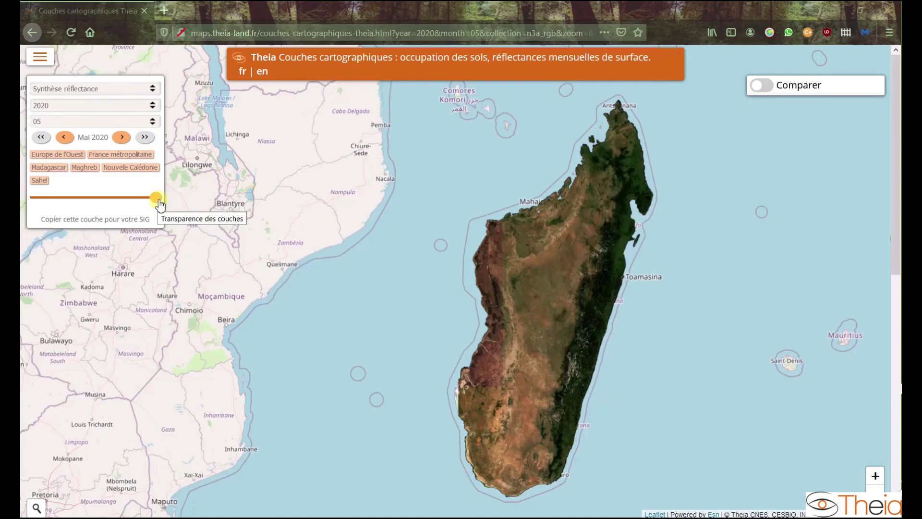
Step: In the Theia web map, compare May 2020 with September 2020 over Madagascar, moving the divider just east of the island
{"action": "mouse_move", "coordinate": [160, 205]}
{"action": "left_mouse_down"}
{"action": "mouse_move", "coordinate": [101, 208]}
{"action": "mouse_move", "coordinate": [154, 207]}
{"action": "left_mouse_up"}
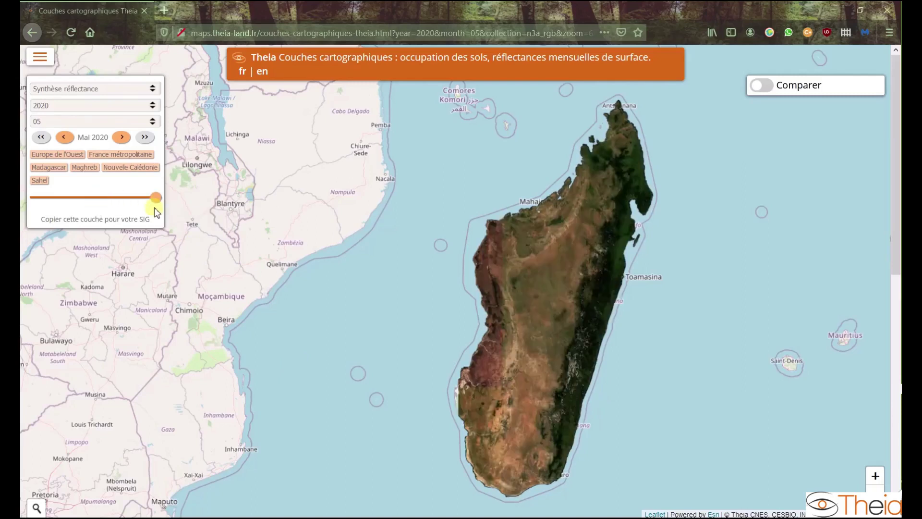
{"action": "left_click", "coordinate": [773, 91]}
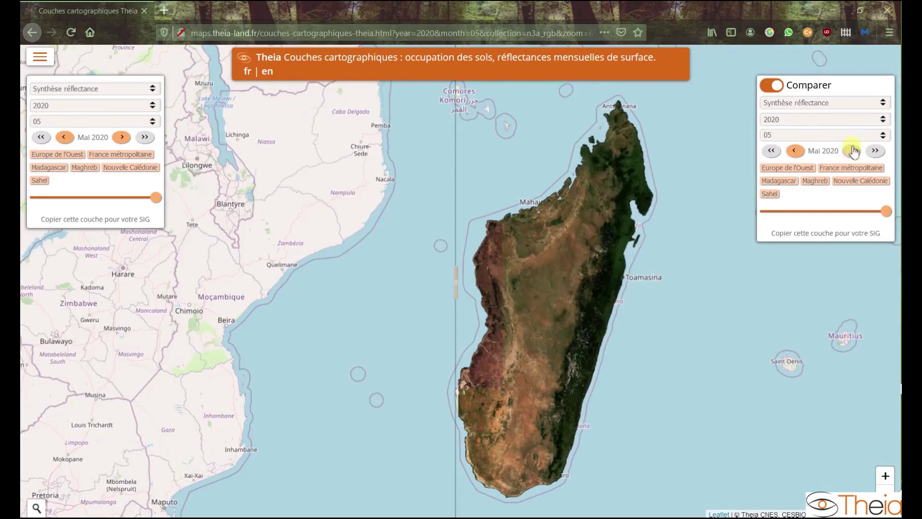
{"action": "left_click", "coordinate": [852, 151]}
{"action": "left_click", "coordinate": [853, 151]}
{"action": "left_click", "coordinate": [854, 152]}
{"action": "left_click", "coordinate": [855, 151]}
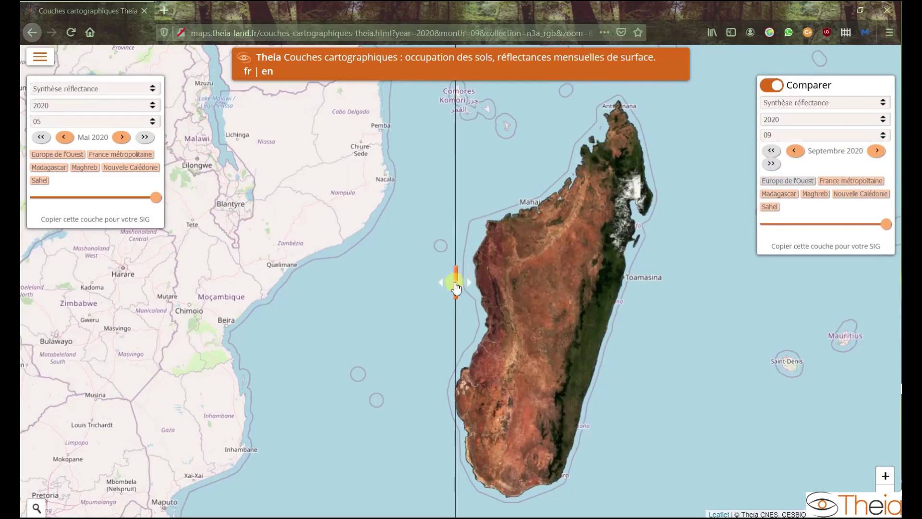
{"action": "left_click_drag", "start_coordinate": [456, 287], "coordinate": [678, 281]}
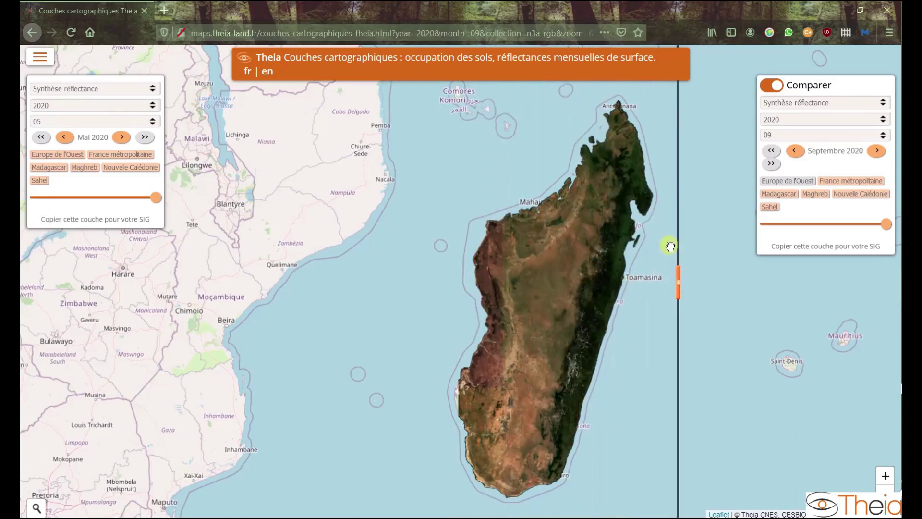